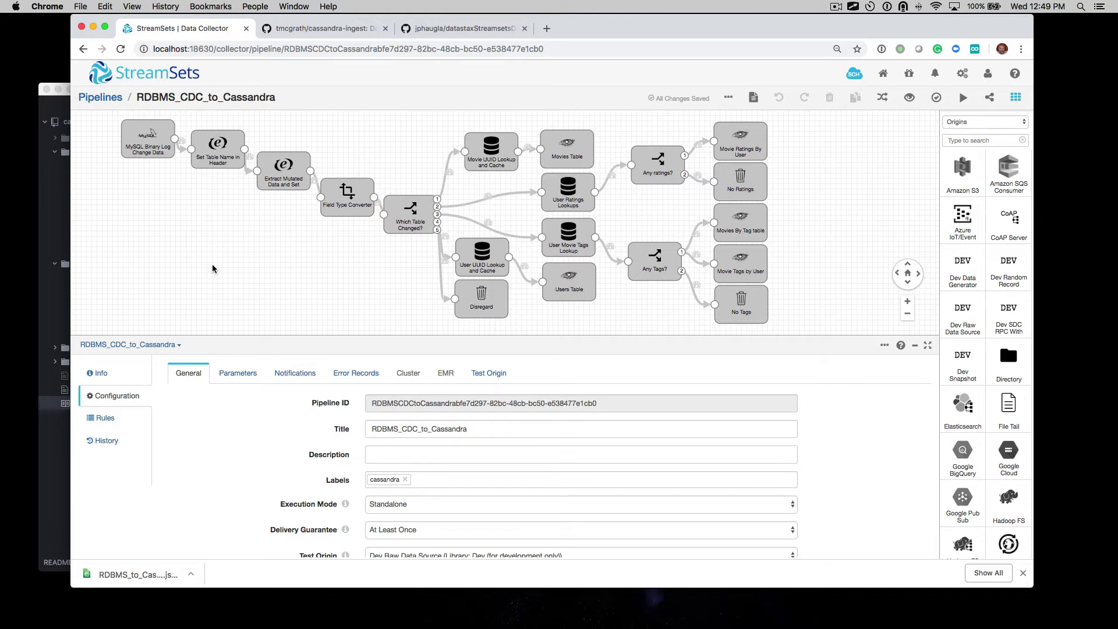
- Search the origin stages for "sql", "oracl" and "mongo" to review possible alternatives to the MySQL Binary Log origin
left_click(146, 134)
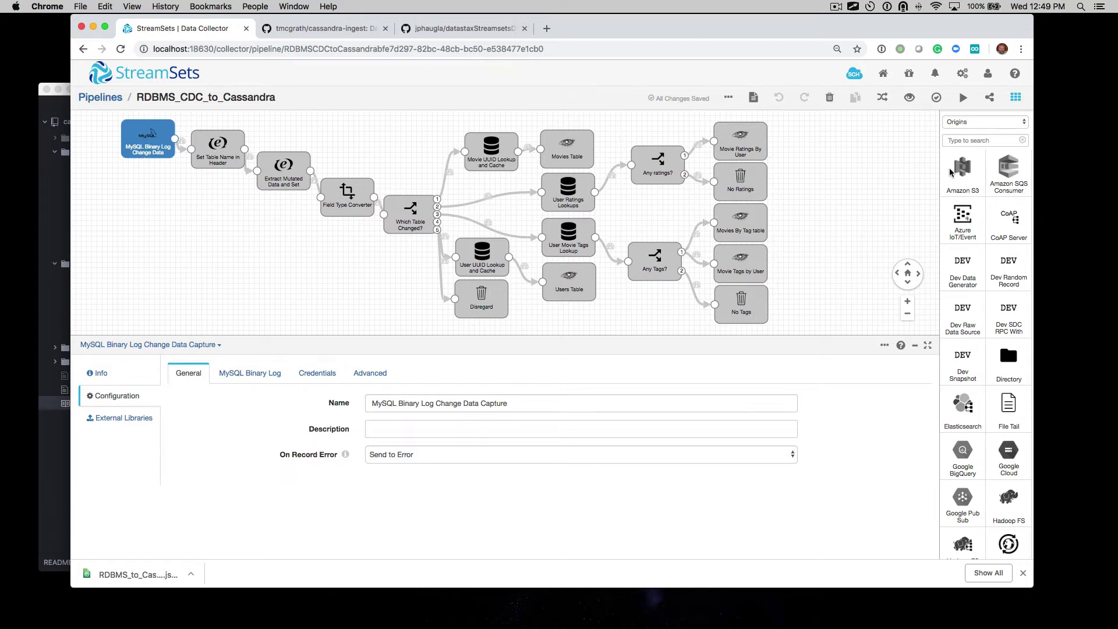
left_click(989, 141)
type("sql")
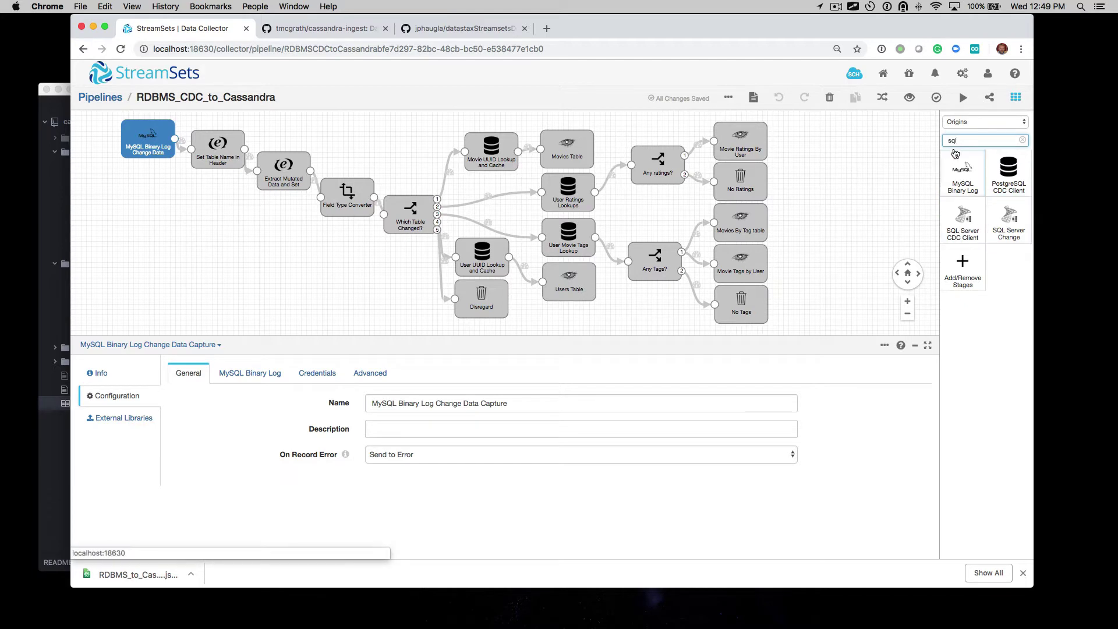
left_click_drag(961, 143, 935, 143)
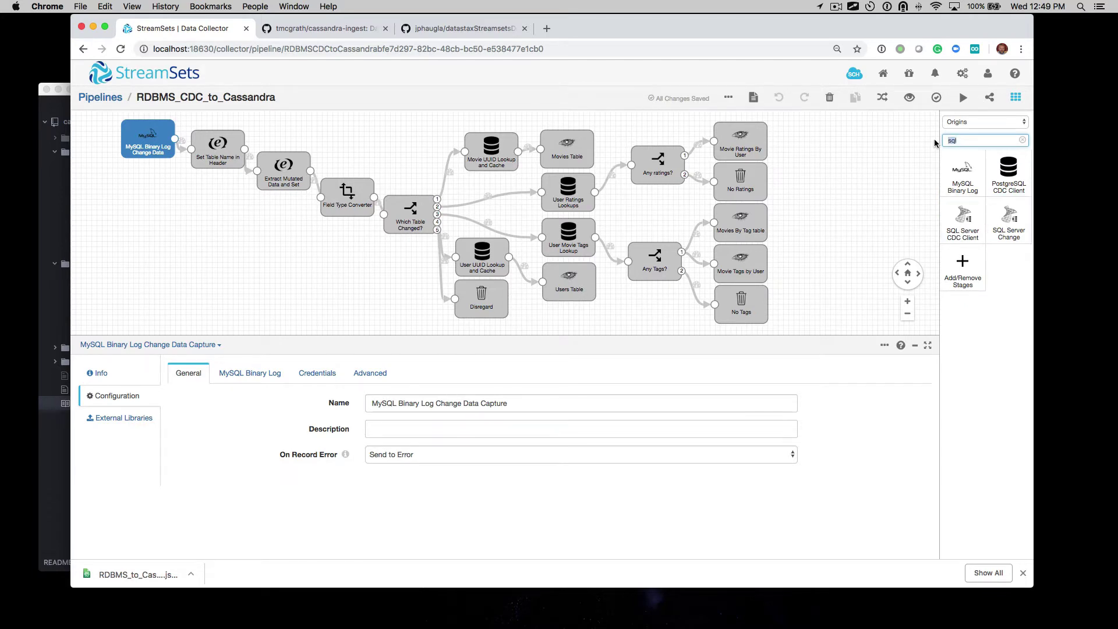
type("oracl")
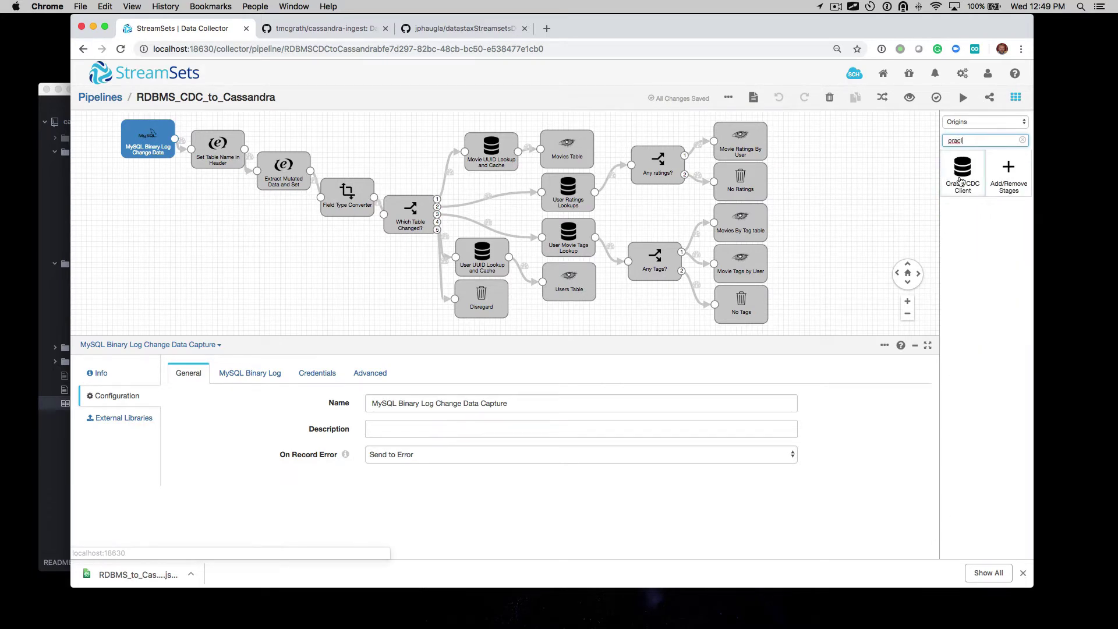
left_click_drag(970, 141, 931, 143)
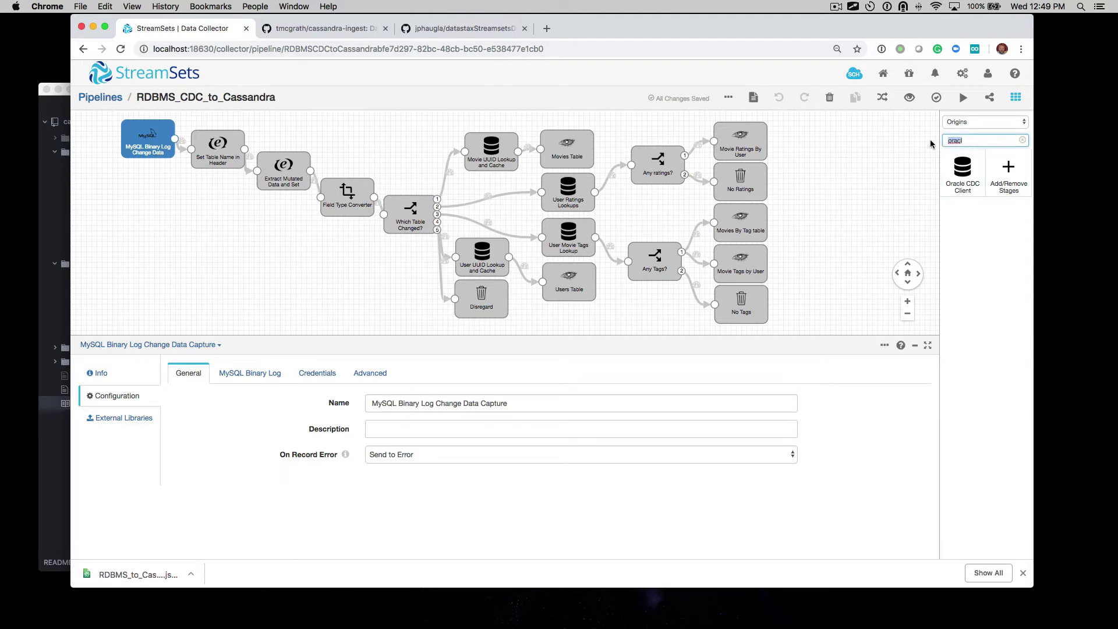
type("mongo")
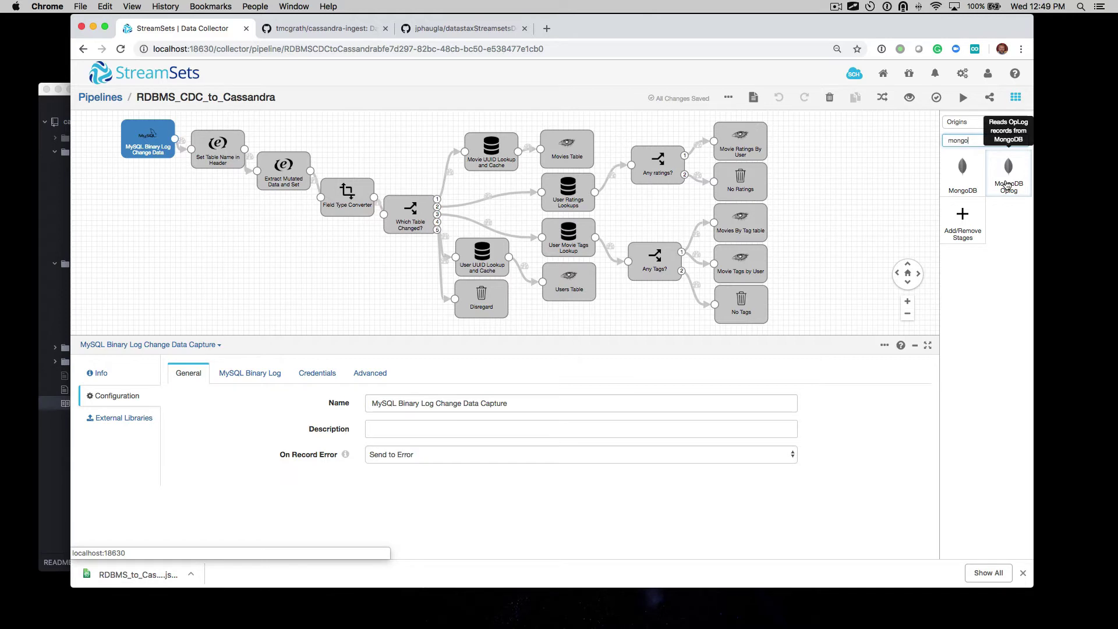
left_click(181, 256)
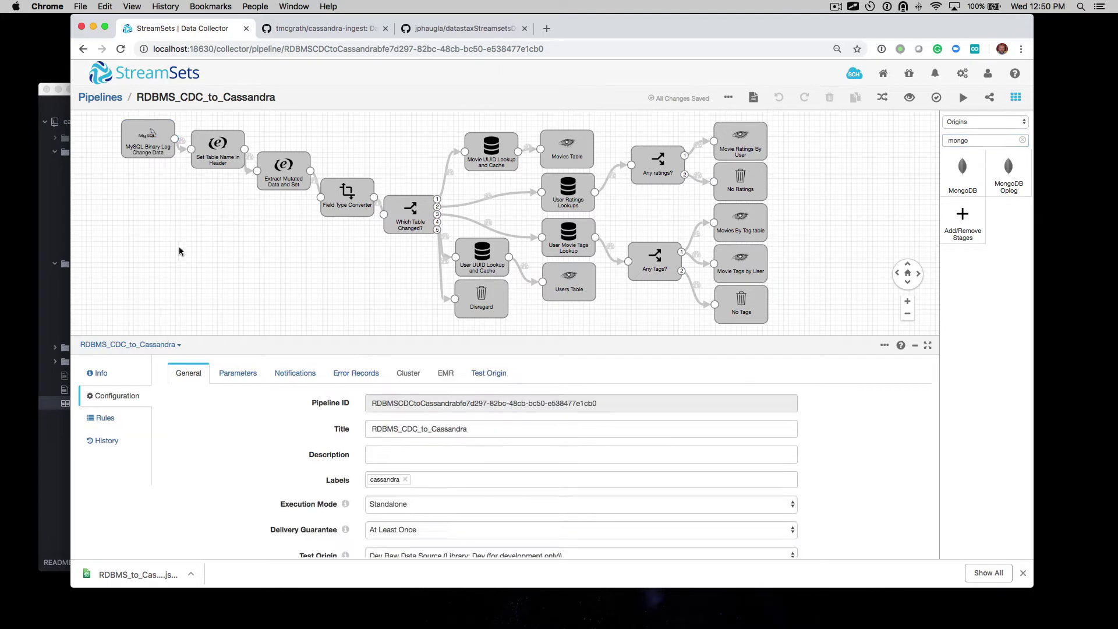
- Check the external libraries installed for the MySQL Binary Log origin and those listed in the Package Manager
left_click(149, 147)
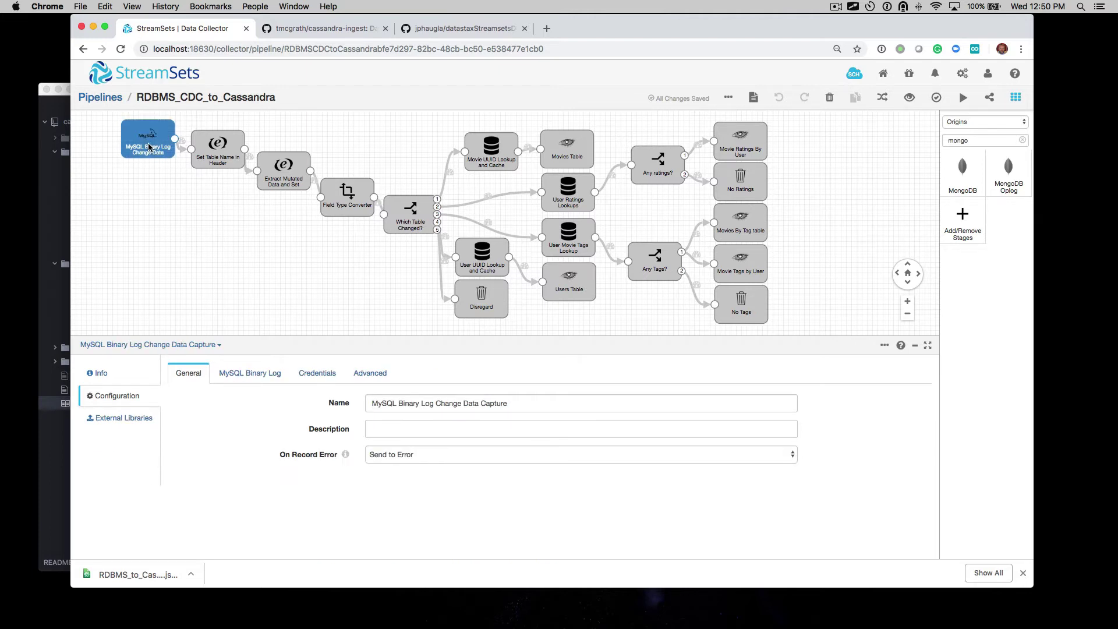
left_click(122, 426)
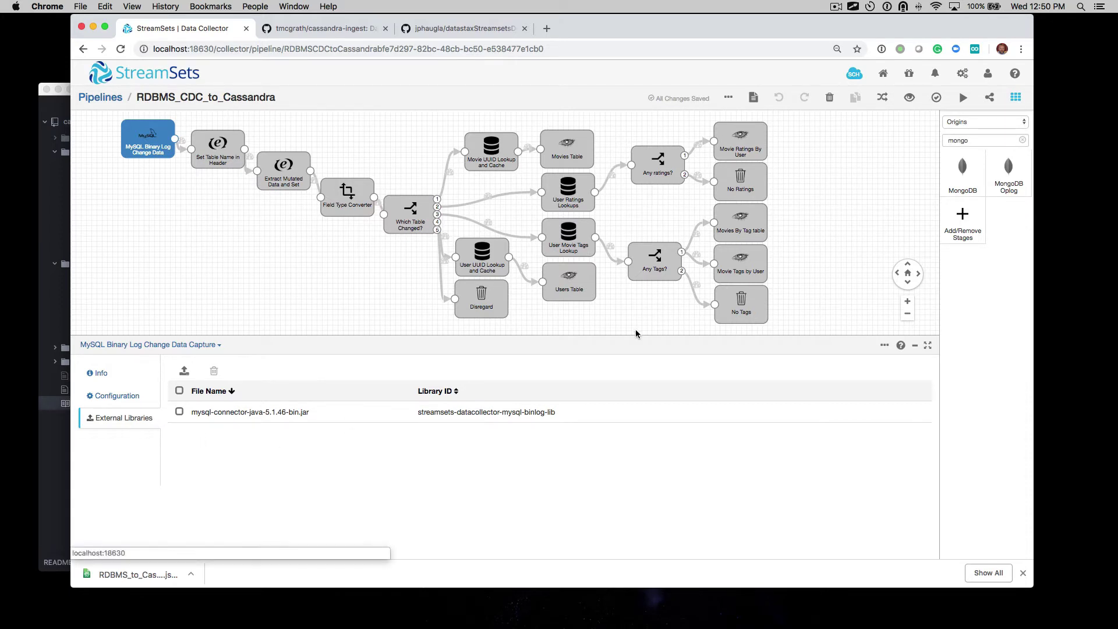
left_click(909, 73)
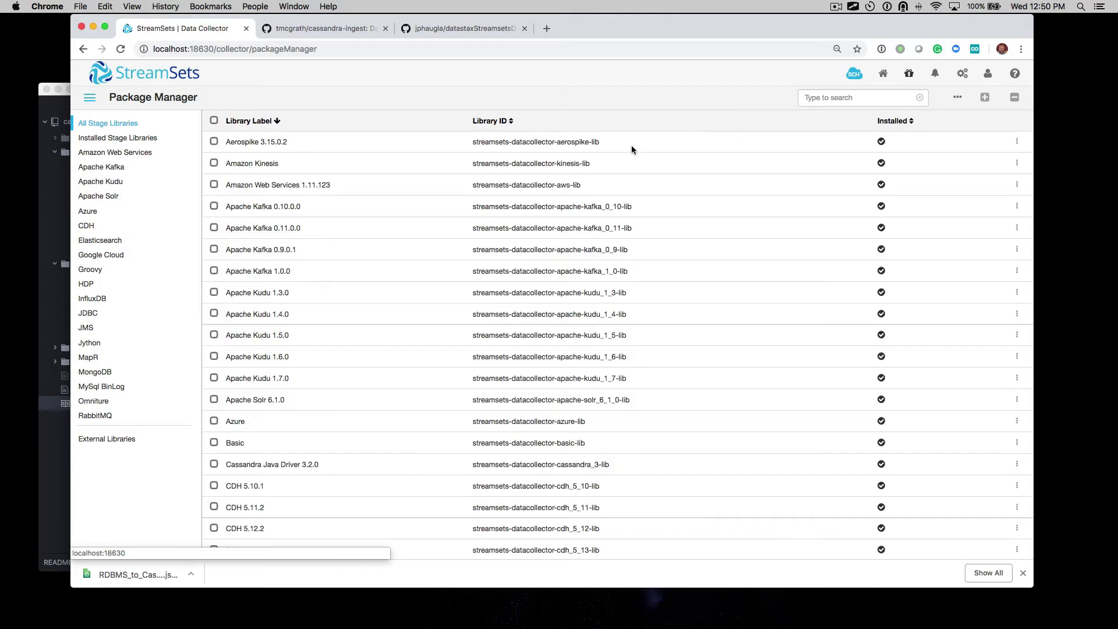
left_click(101, 442)
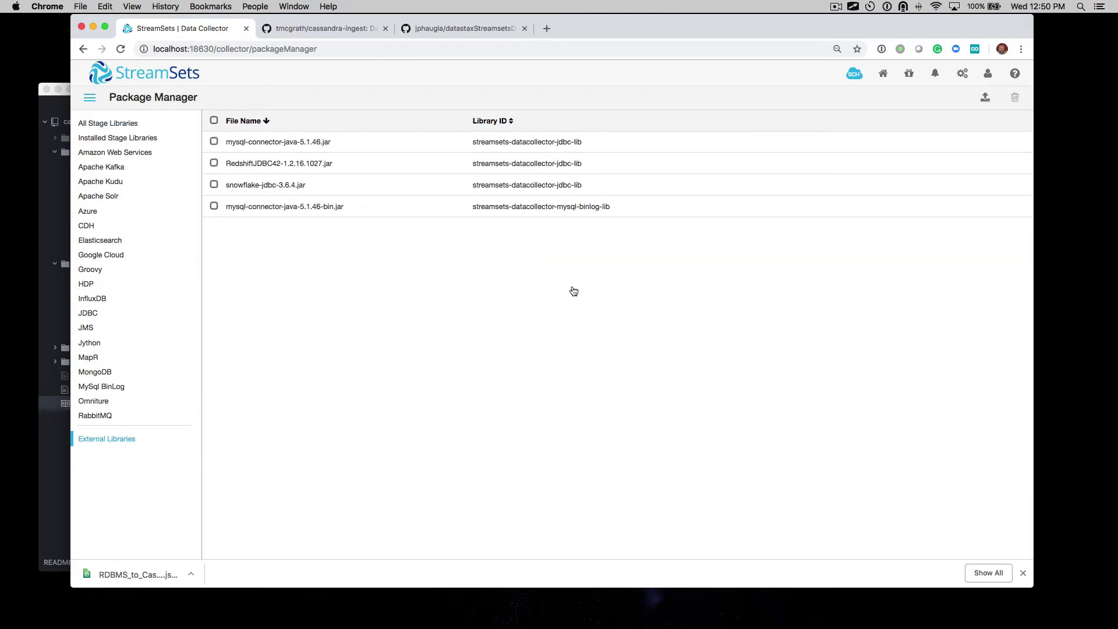
left_click(985, 100)
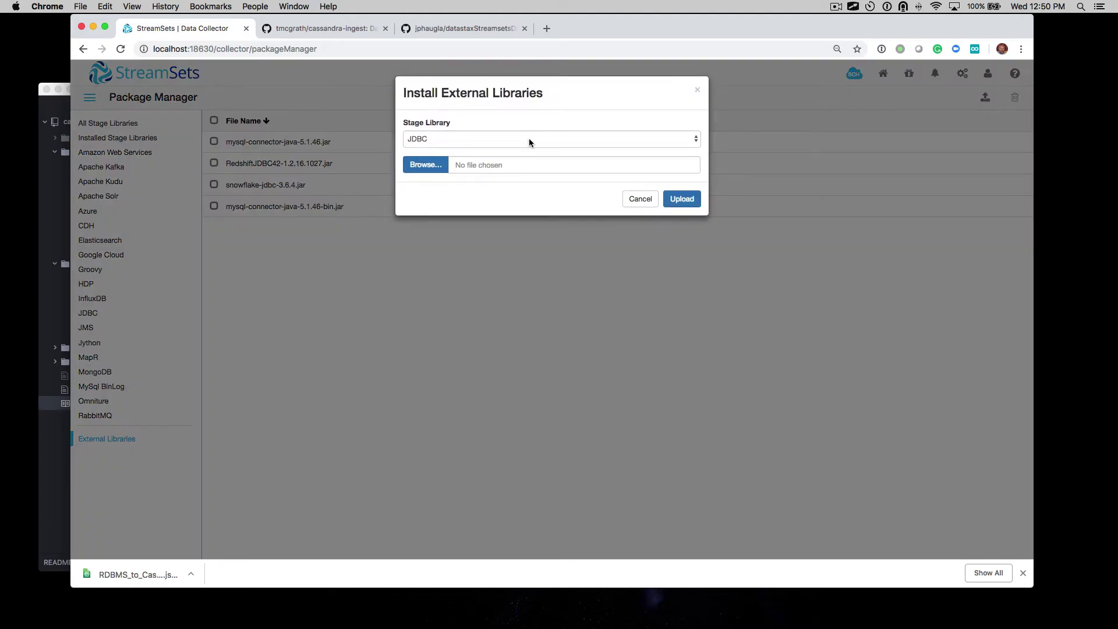
left_click(529, 138)
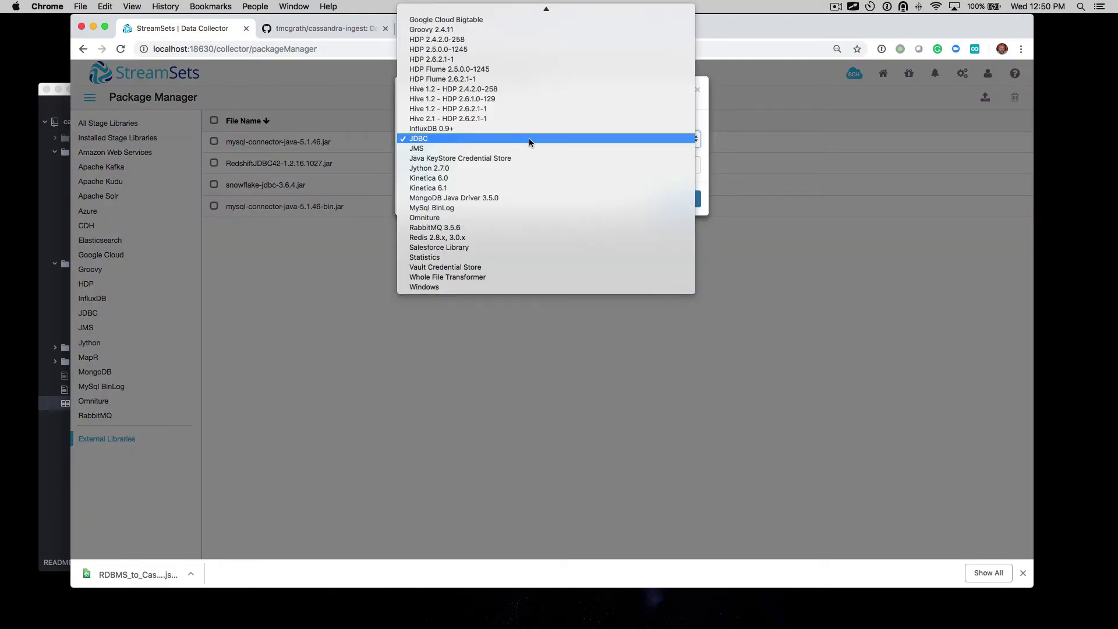
left_click(509, 208)
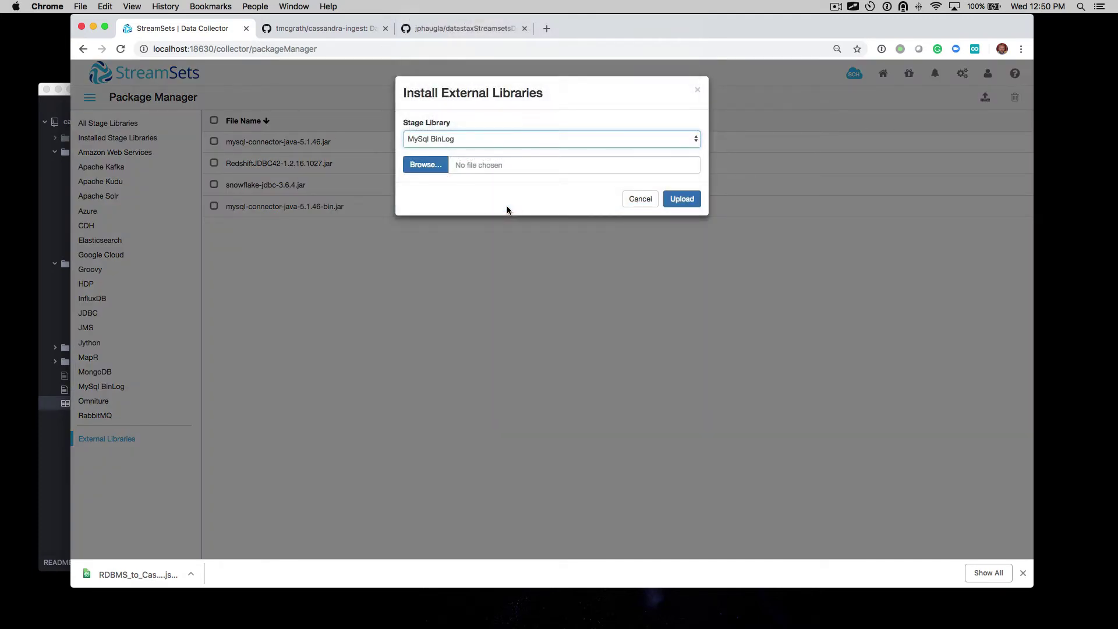
left_click(636, 200)
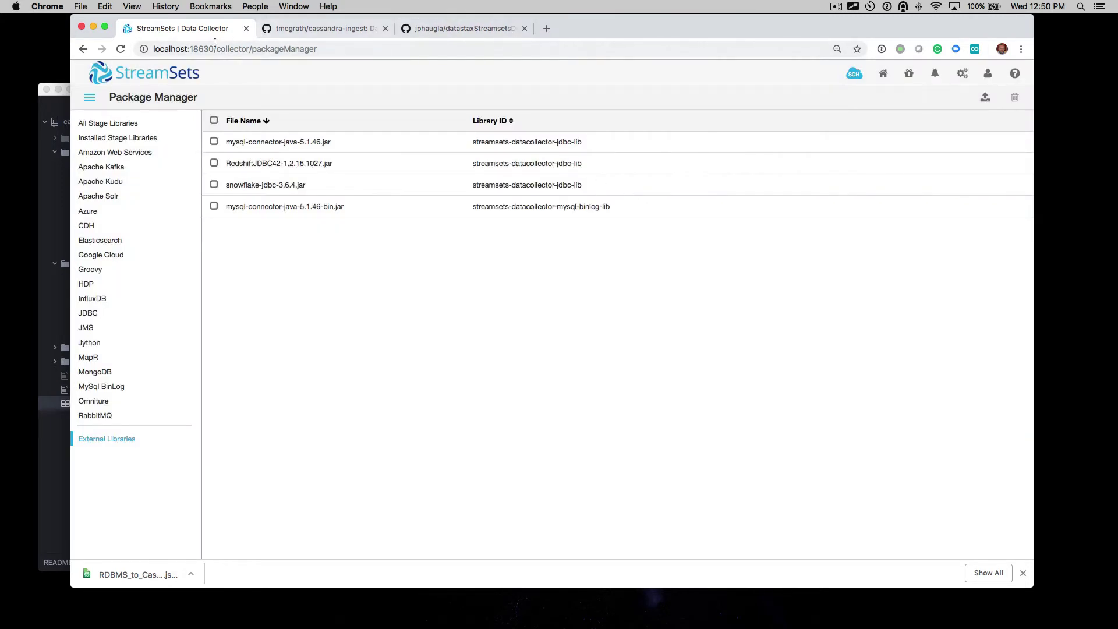
- Return to the RDBMS_CDC_to_Cassandra pipeline and examine the MySQL Binary Log origin's advanced settings, especially its Include Tables filter
left_click(82, 49)
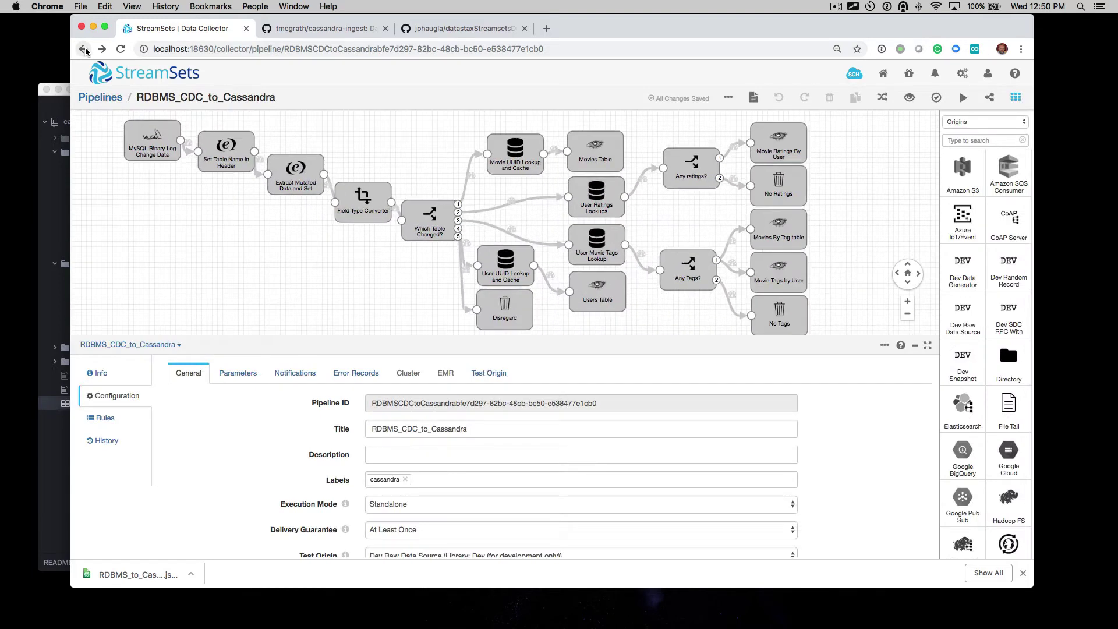
left_click(148, 139)
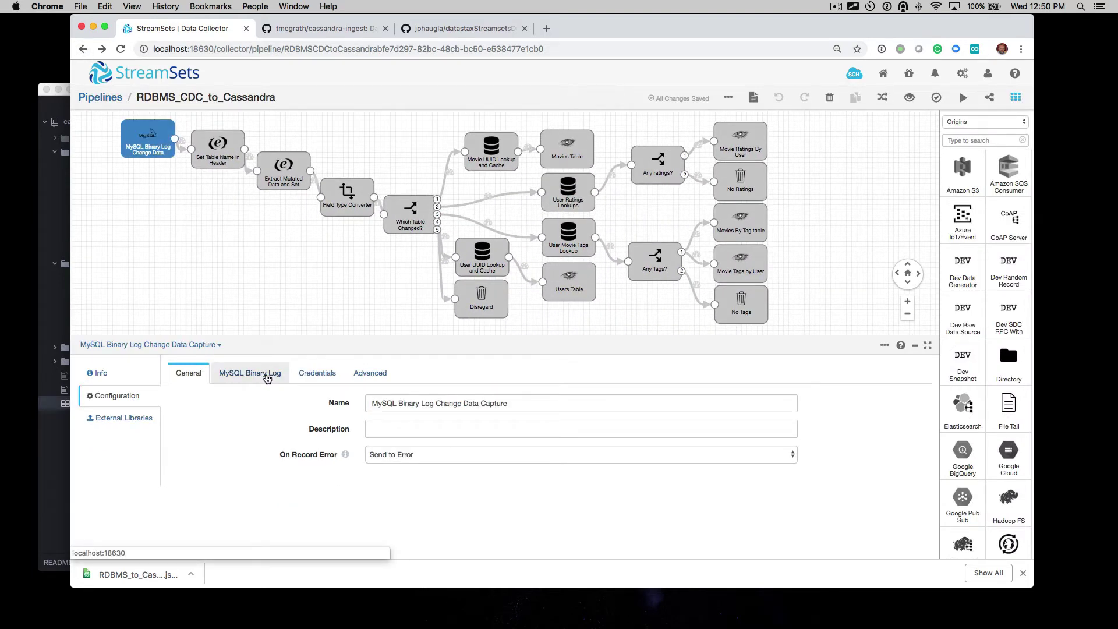
left_click(374, 376)
scroll(319, 418, "down", 2)
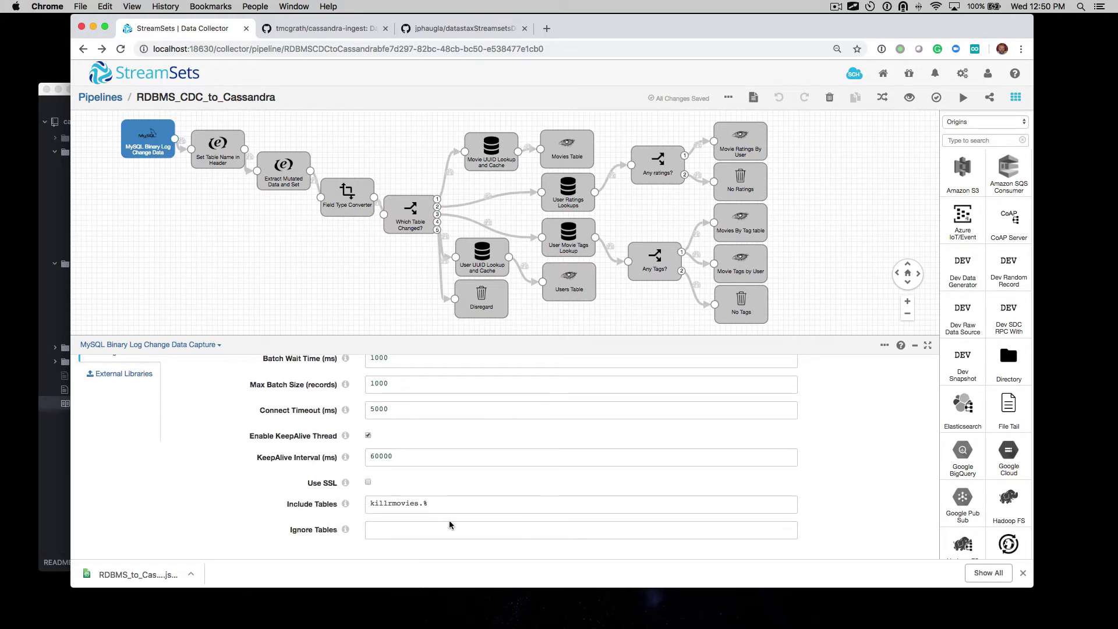
left_click_drag(454, 504, 189, 507)
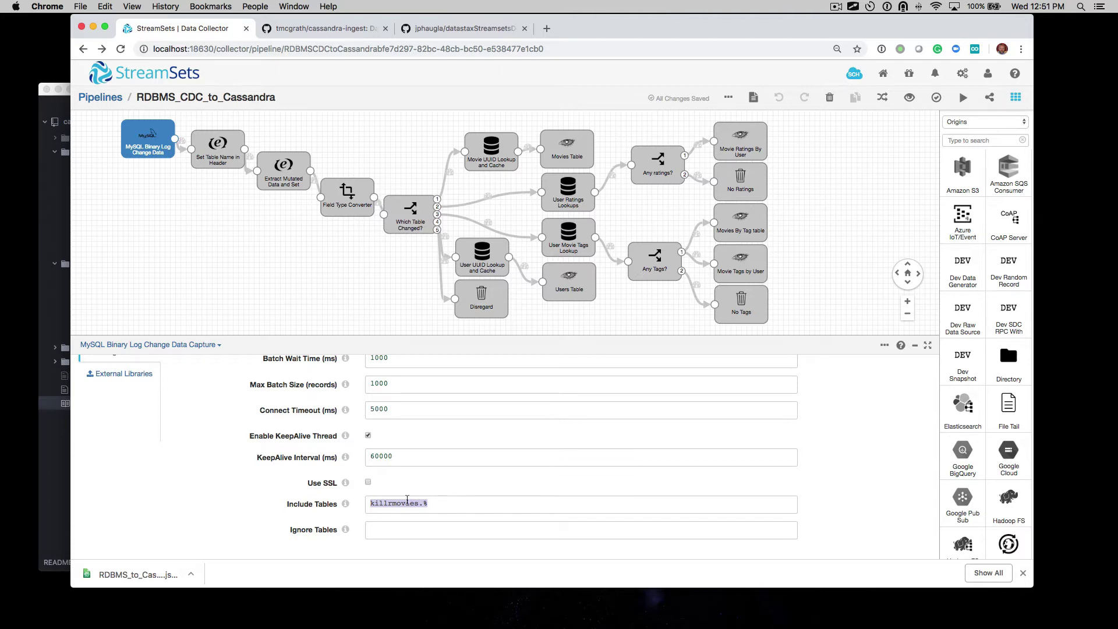
scroll(486, 522, "up", 2)
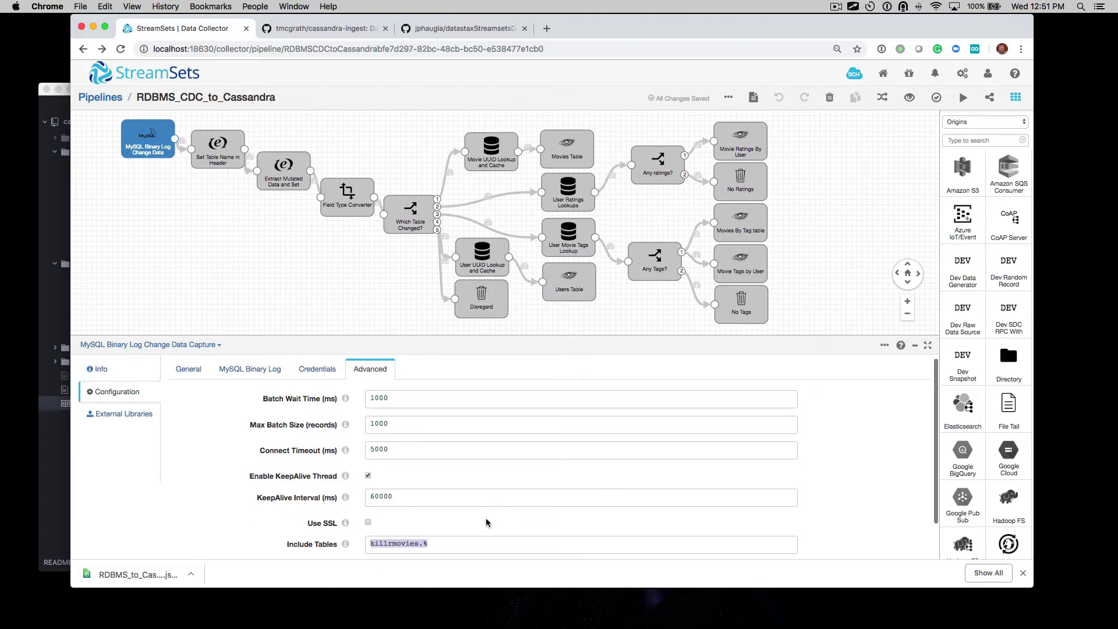
scroll(491, 517, "down", 2)
scroll(490, 517, "up", 2)
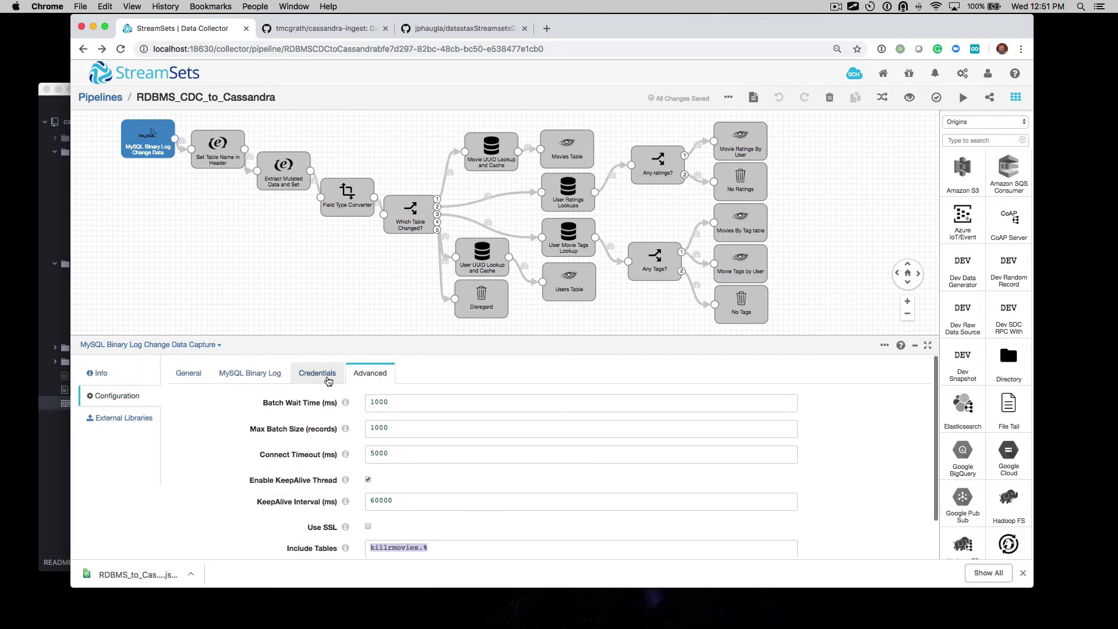
- Review the MySQL Binary Log origin's credentials, binary log connection settings and general settings
left_click(328, 379)
left_click(243, 374)
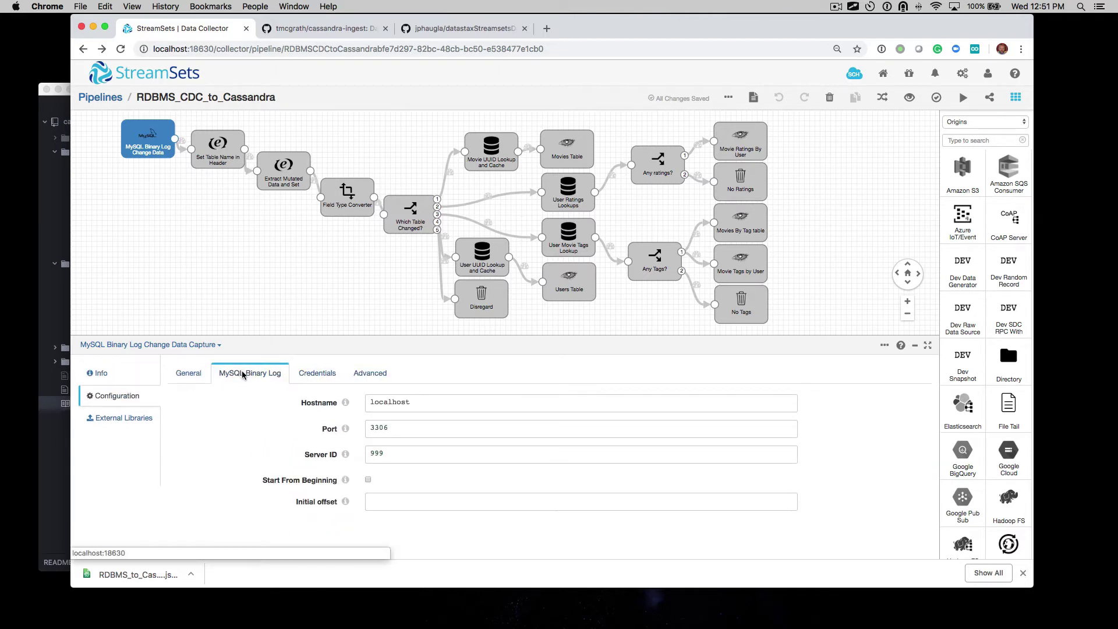
left_click(188, 374)
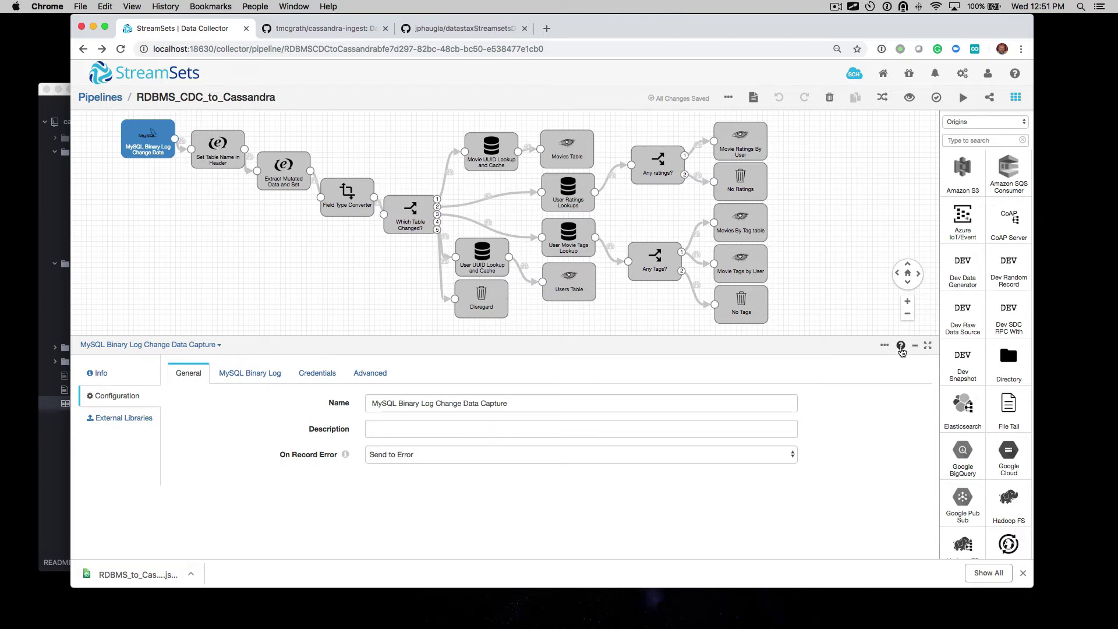
- Switch to the cassandra-ingest GitHub repository and read its wiki page on configuring mySQL binlog for the CDC pipeline
left_click(329, 30)
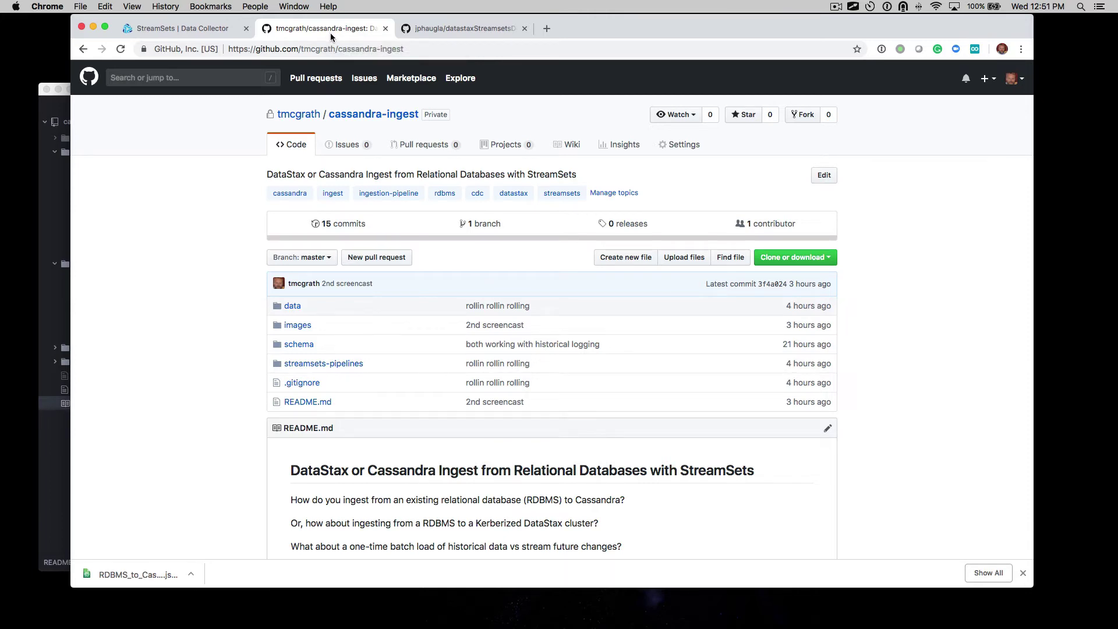
left_click(573, 145)
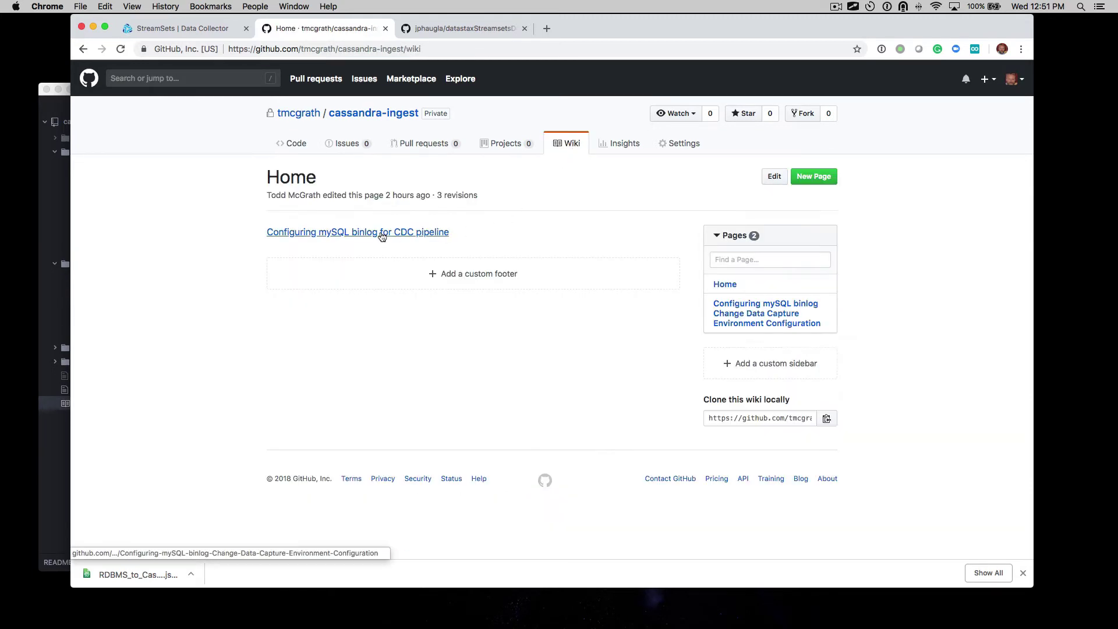
left_click(363, 233)
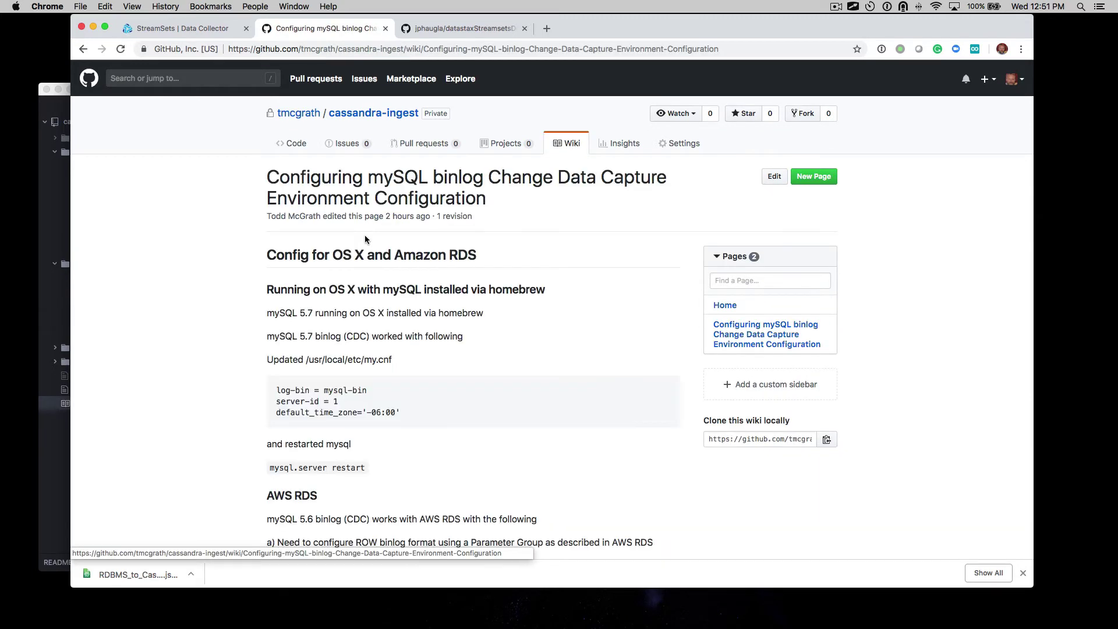
scroll(467, 436, "down", 2)
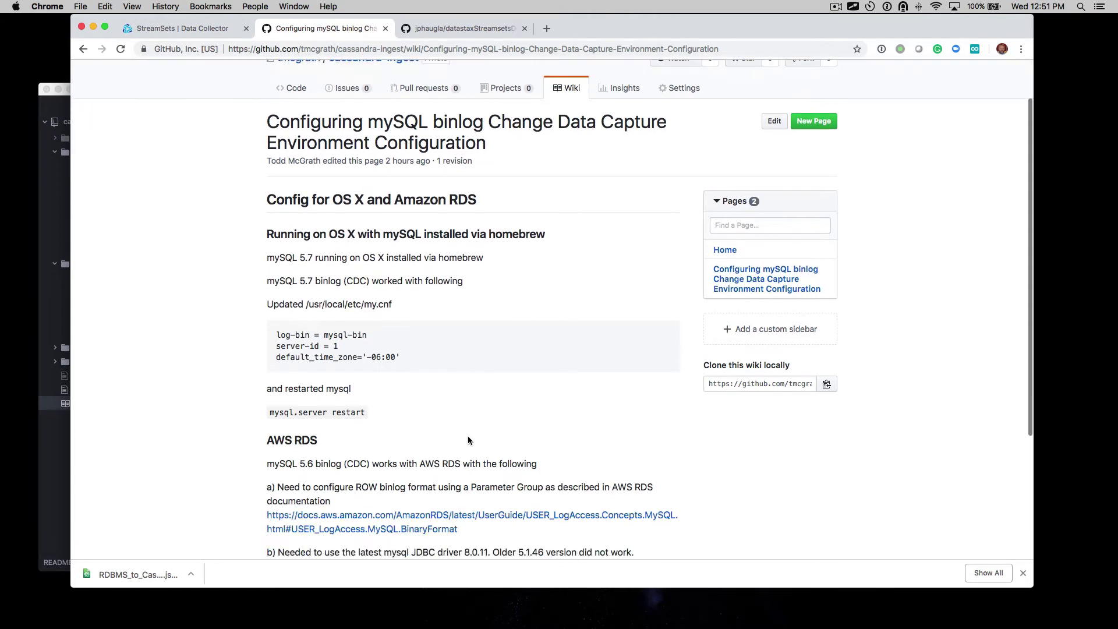
scroll(470, 431, "down", 1)
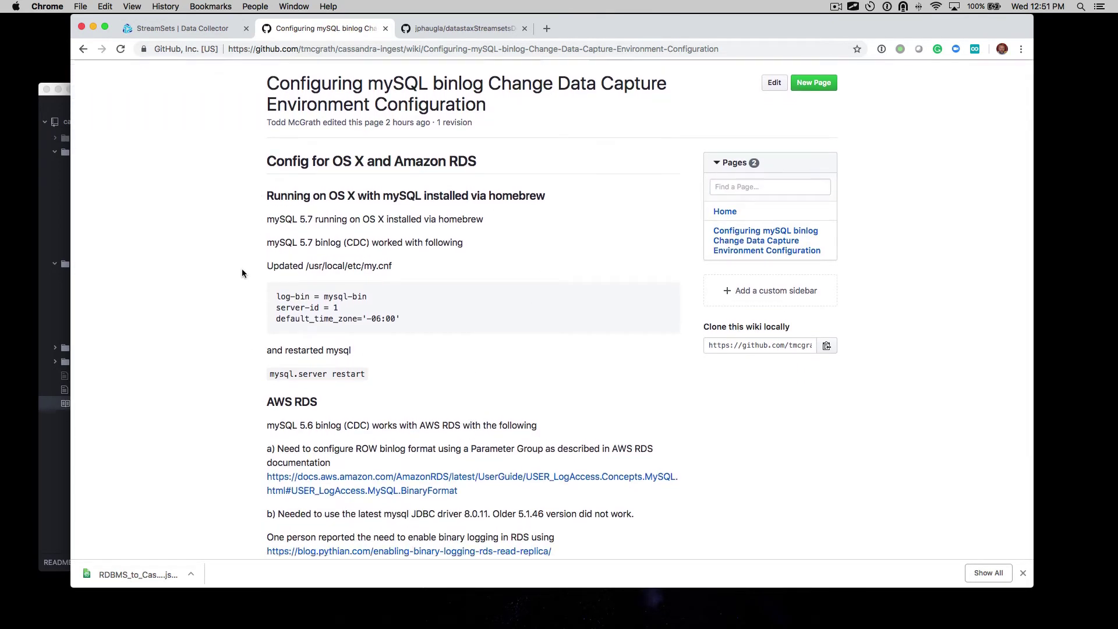
scroll(283, 279, "down", 3)
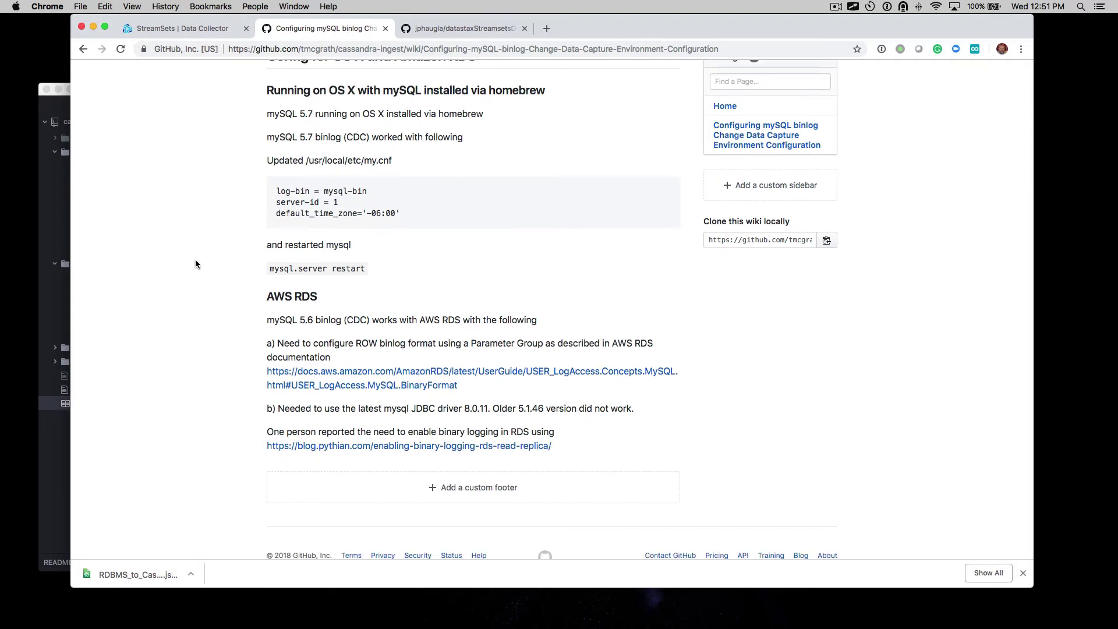
scroll(194, 260, "up", 5)
- Return to the StreamSets pipeline and examine the Movies Table destination's Cassandra settings, including its field to column mapping
left_click(201, 28)
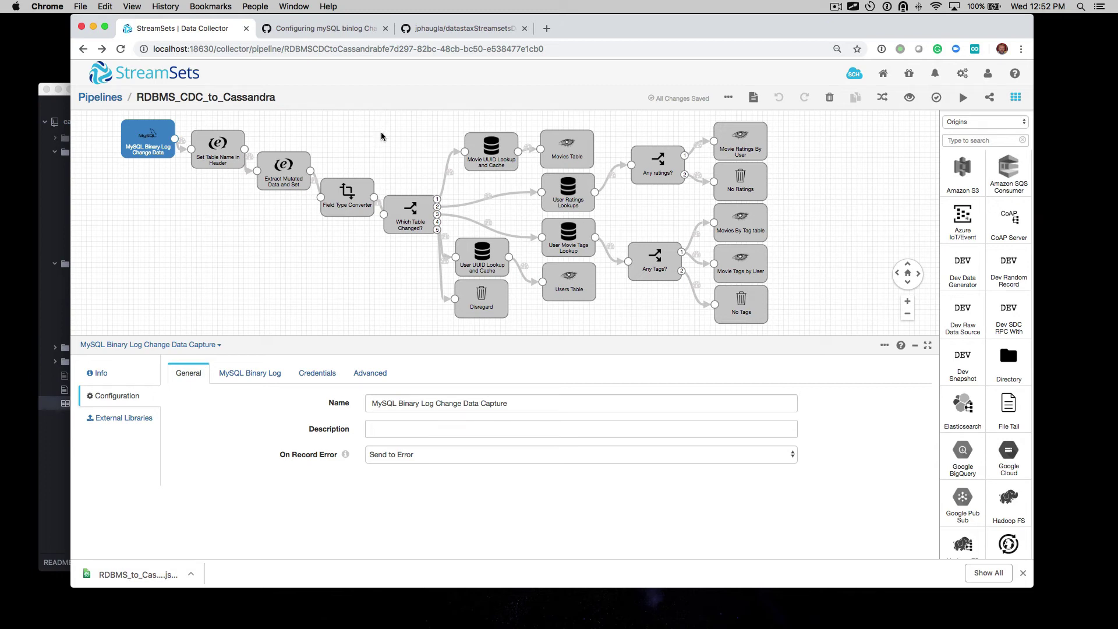
left_click(588, 148)
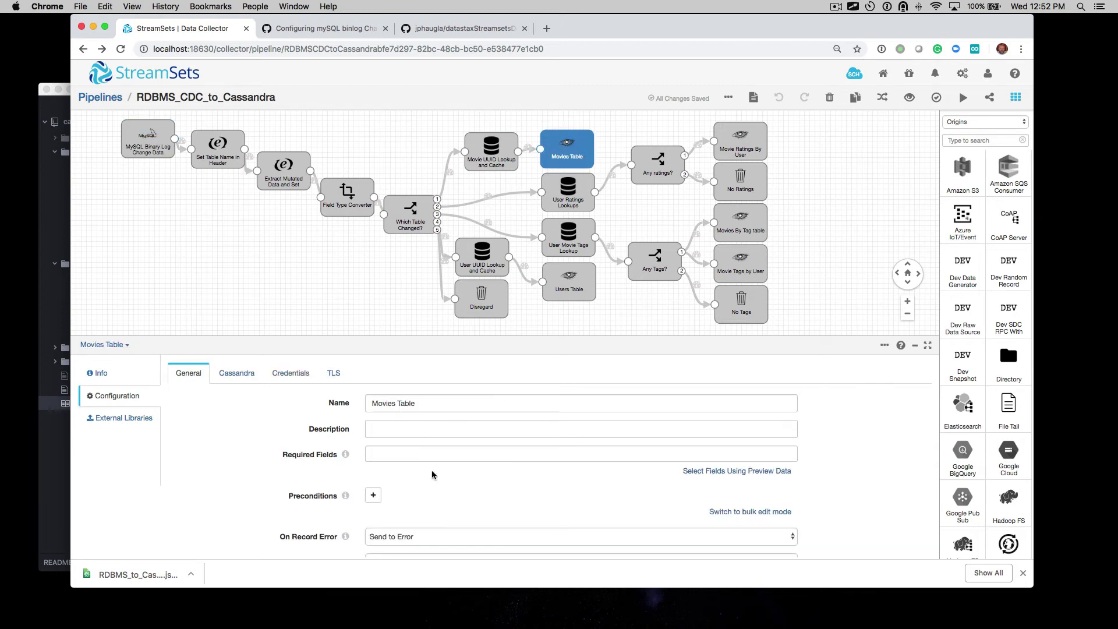
left_click(228, 373)
left_click_drag(280, 335, 297, 189)
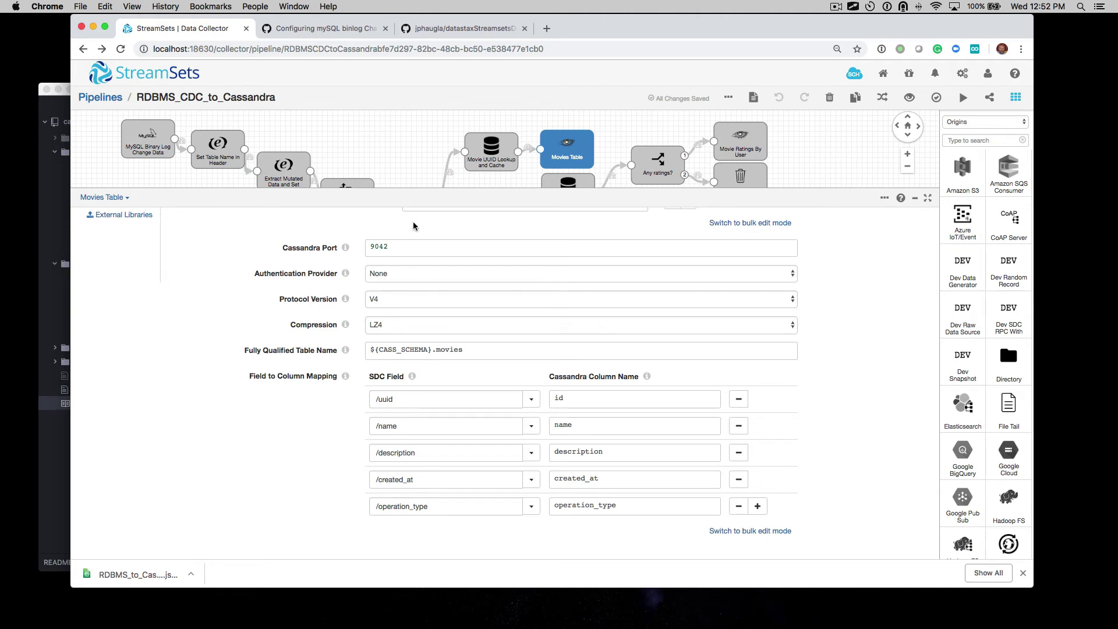
left_click_drag(417, 188, 419, 327)
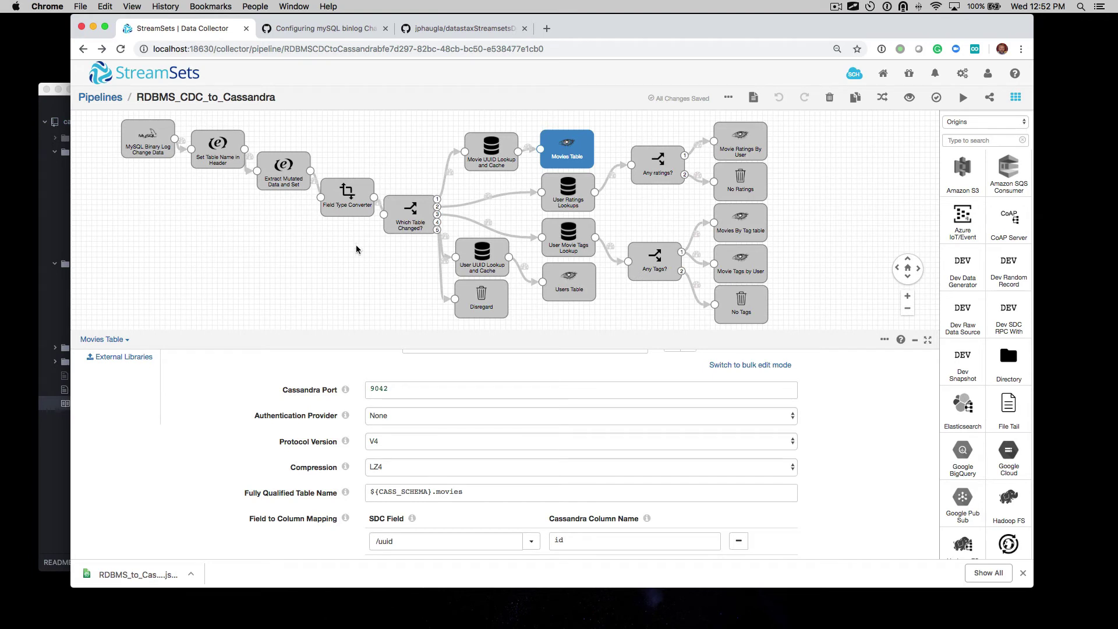
left_click(145, 154)
scroll(203, 202, "down", 1)
scroll(434, 502, "down", 5)
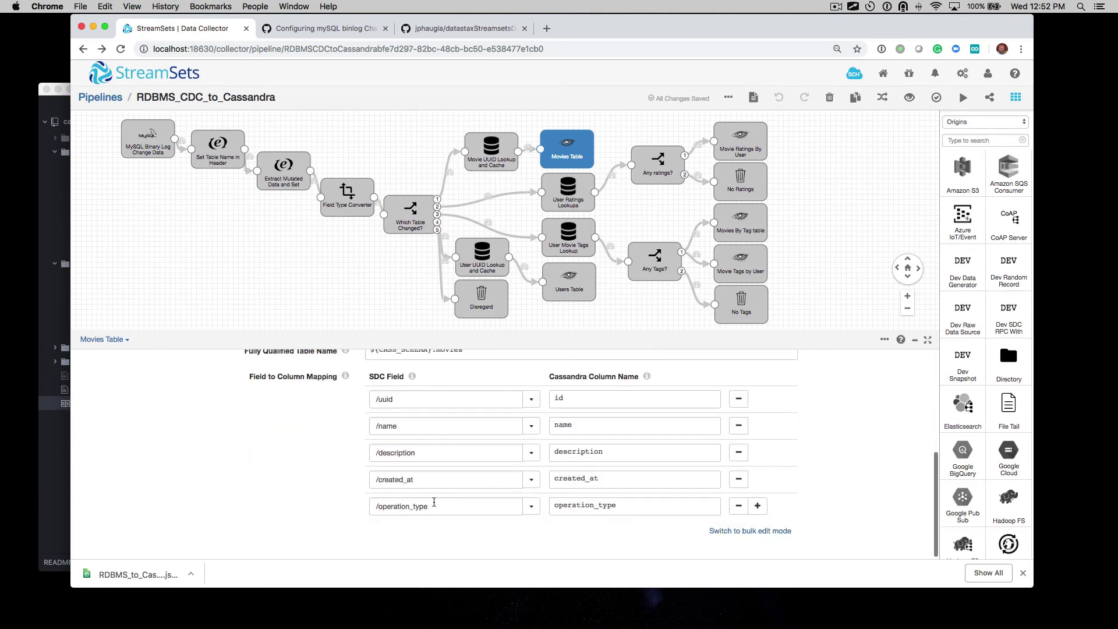